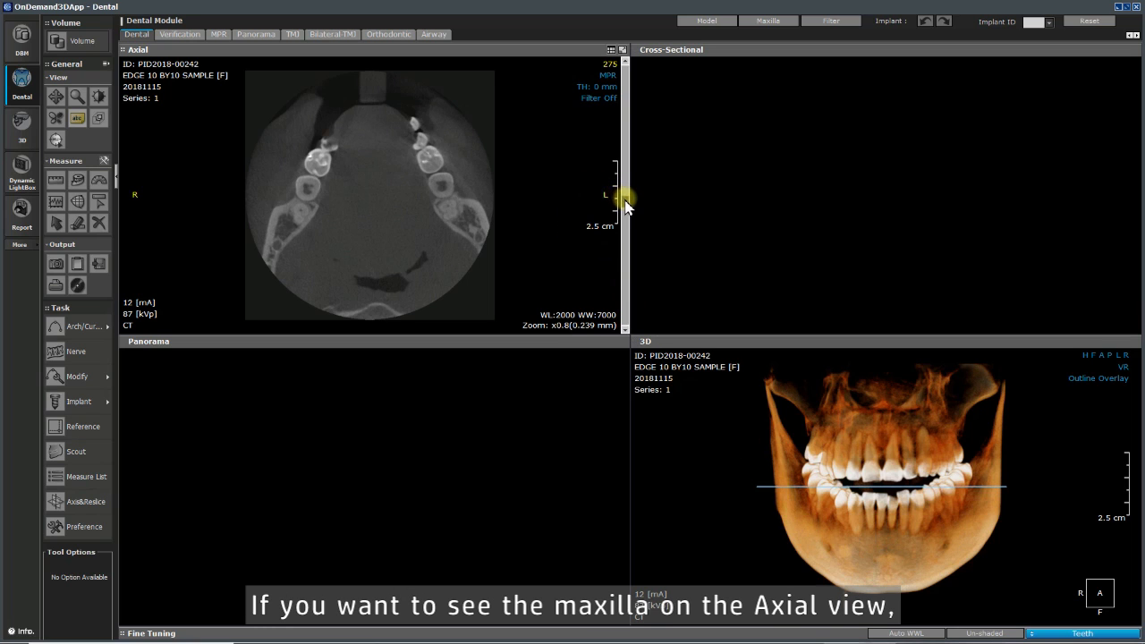
Step: Bring the axial view to mandible slice 332 and draw an arch curve through the middle of the teeth from one ramus to the other
{"action": "left_click_drag", "start_coordinate": [626, 204], "coordinate": [625, 230]}
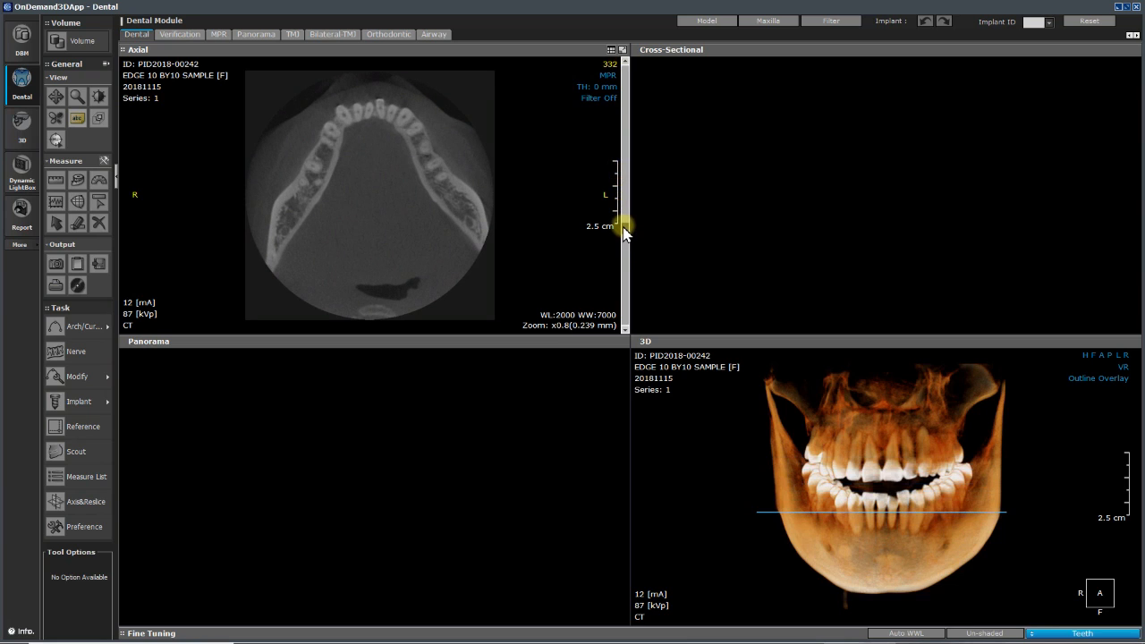
{"action": "left_click", "coordinate": [109, 327]}
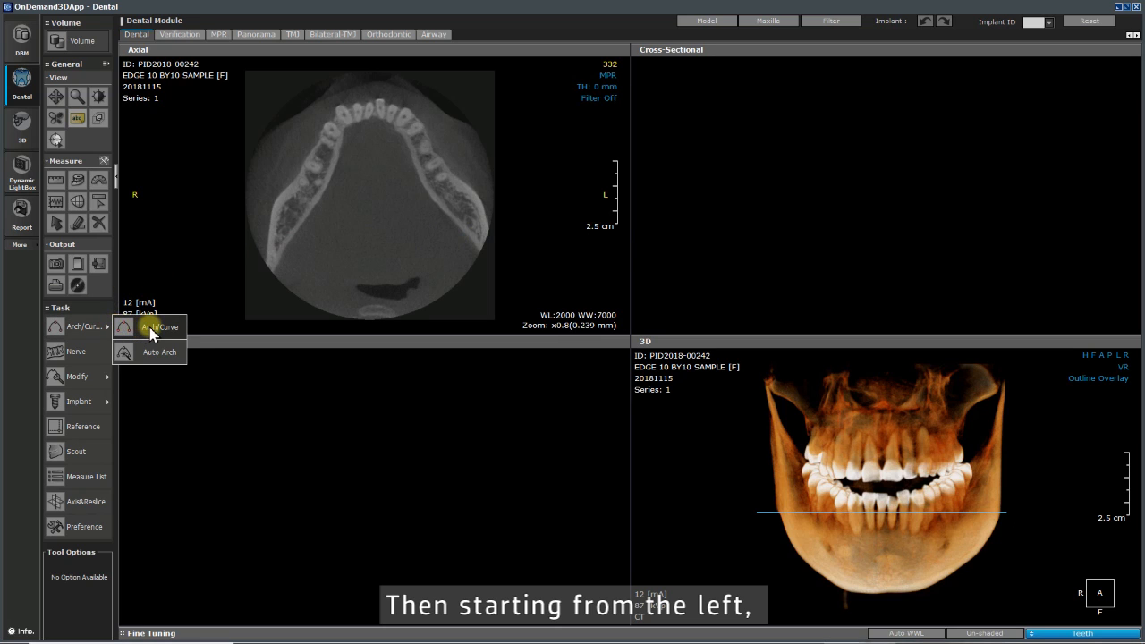
{"action": "left_click", "coordinate": [150, 327]}
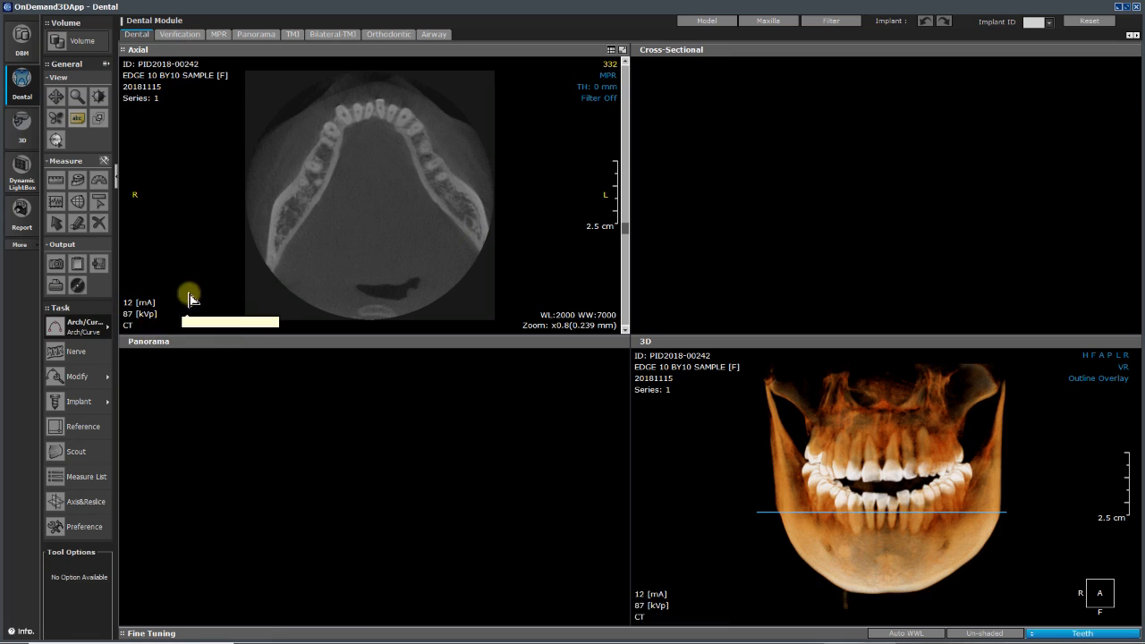
{"action": "left_click", "coordinate": [265, 279]}
{"action": "left_click", "coordinate": [280, 239]}
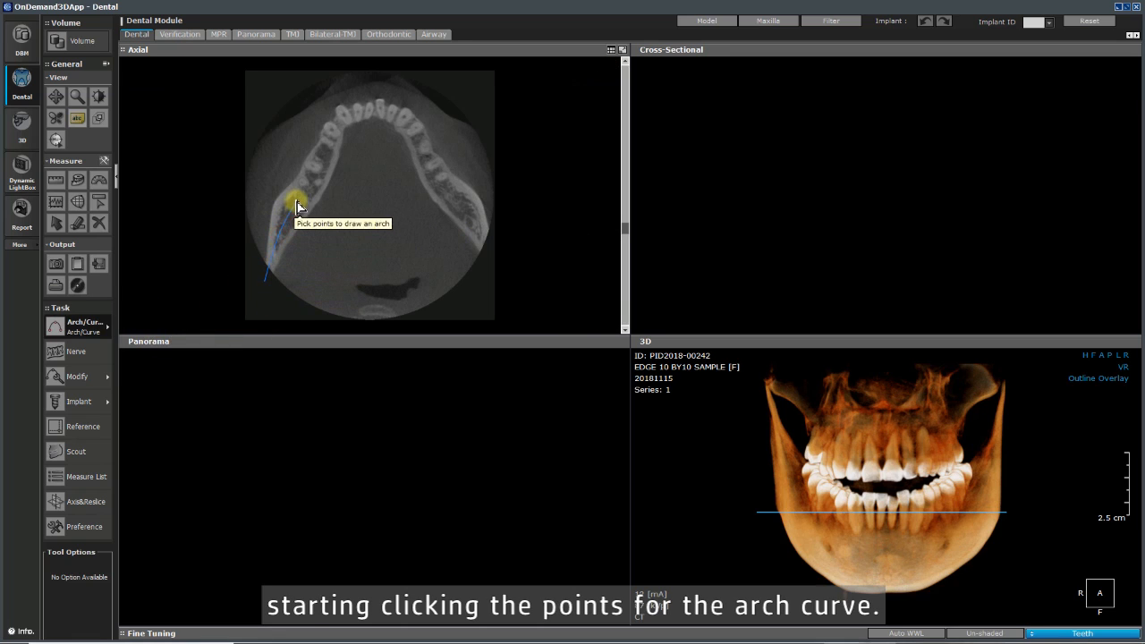
{"action": "left_click", "coordinate": [324, 148]}
{"action": "left_click", "coordinate": [343, 116]}
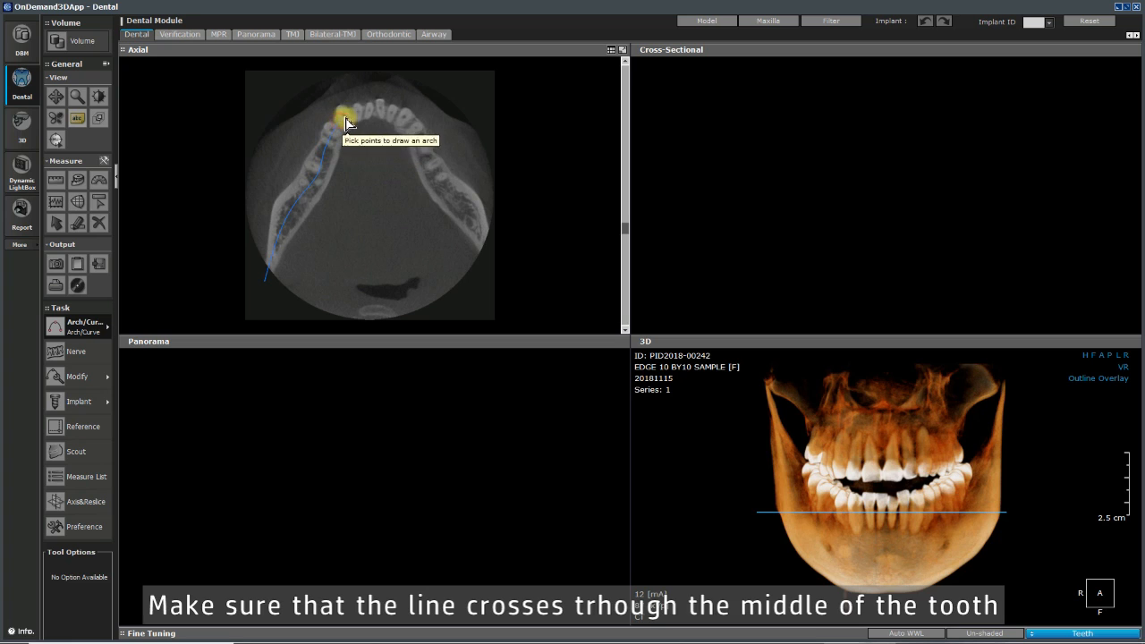
{"action": "left_click", "coordinate": [404, 121]}
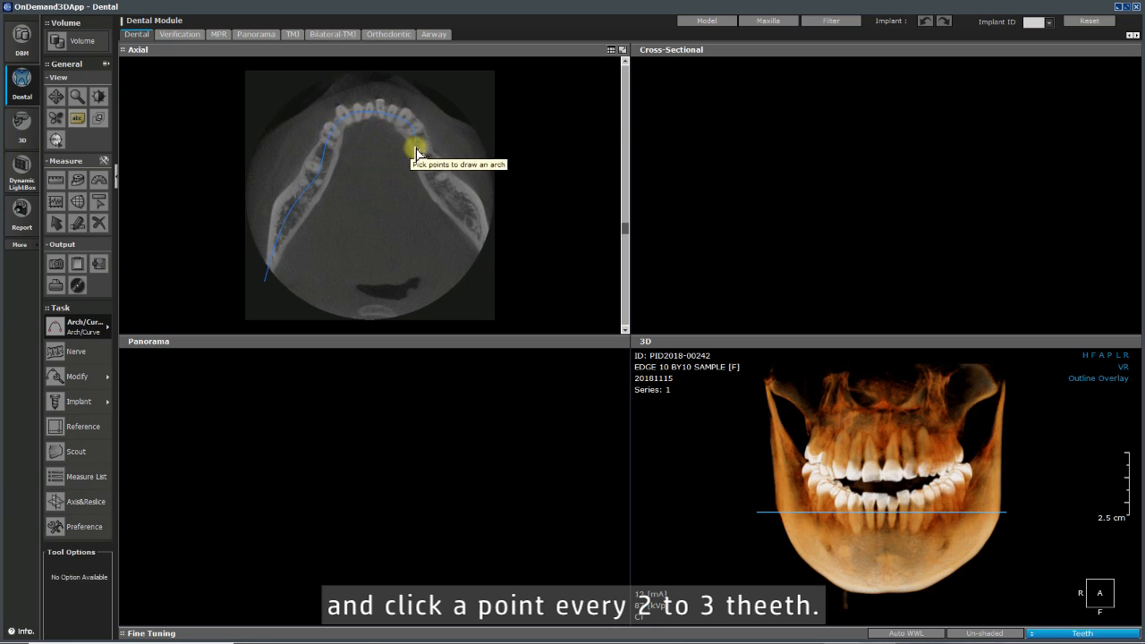
{"action": "left_click", "coordinate": [428, 156]}
{"action": "left_click", "coordinate": [455, 197]}
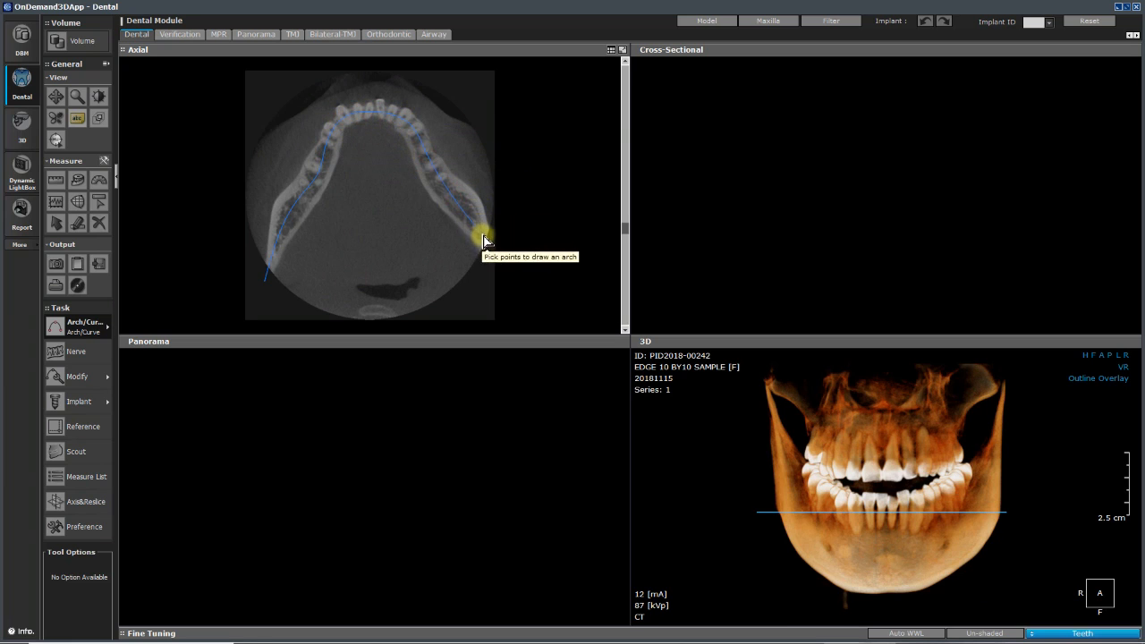
{"action": "left_click", "coordinate": [483, 234]}
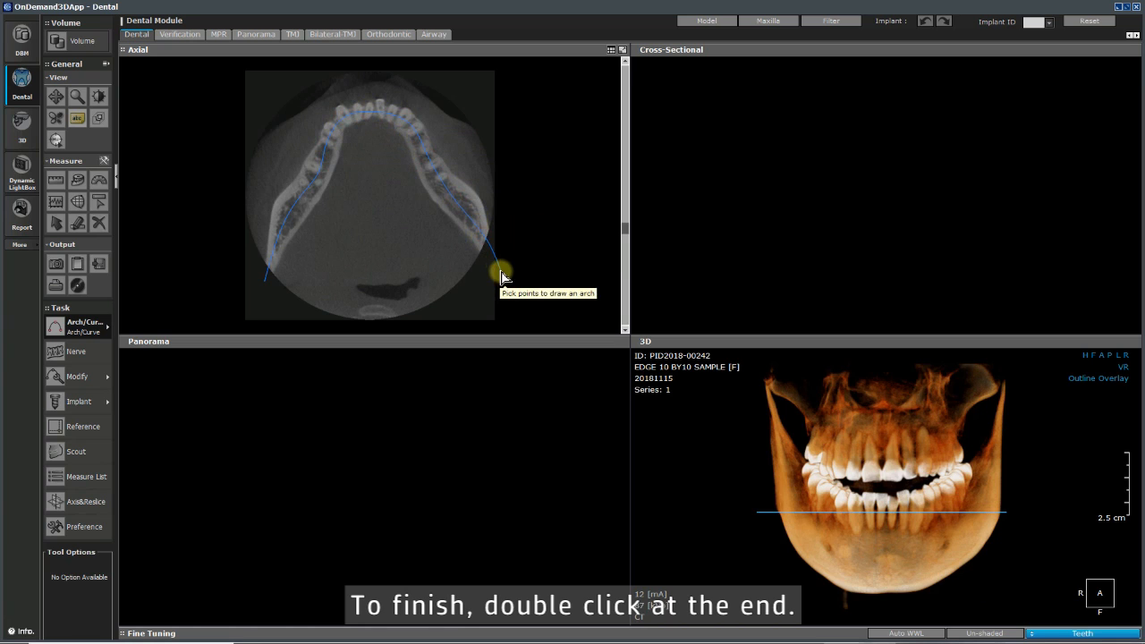
{"action": "double_click", "coordinate": [501, 273]}
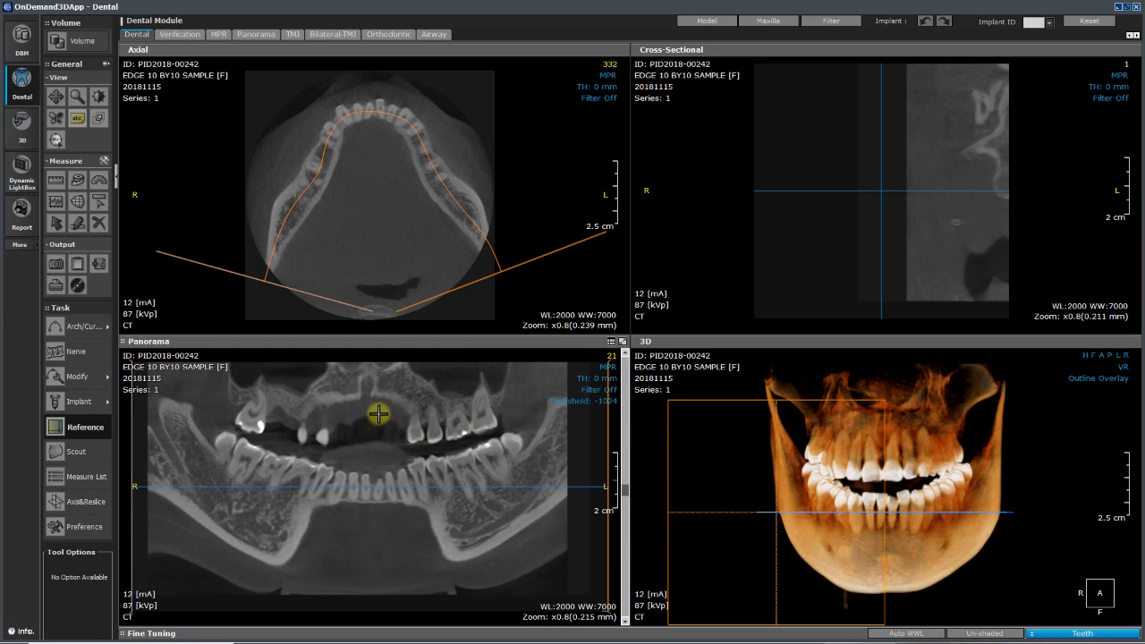
Step: Generate the mandible's arch curve automatically with Auto Arch
{"action": "left_click", "coordinate": [106, 330]}
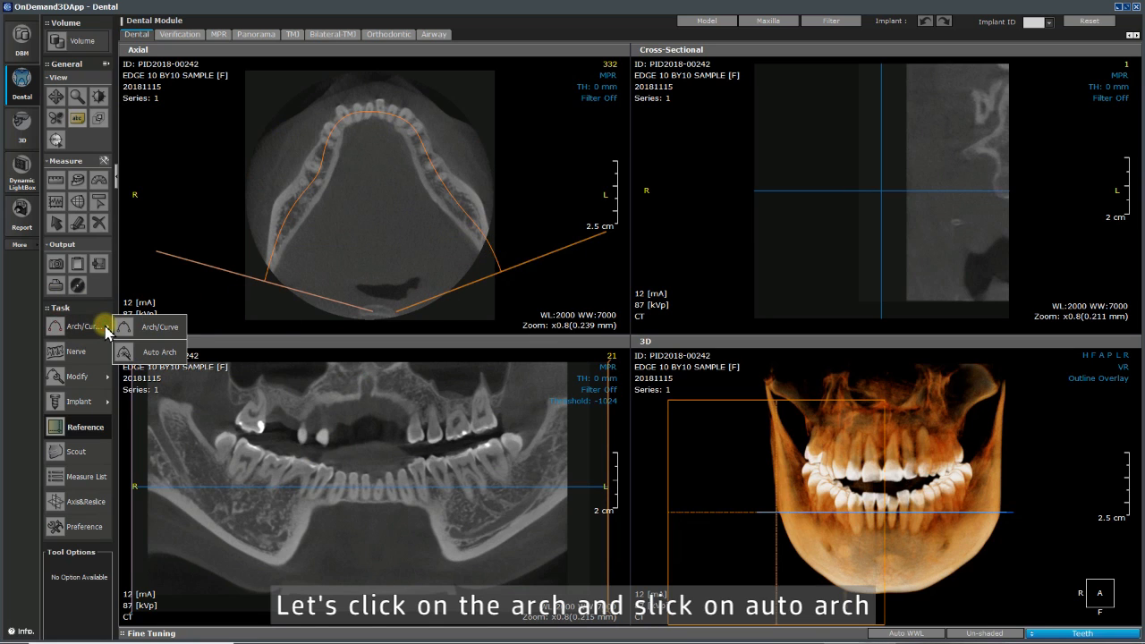
{"action": "left_click", "coordinate": [148, 353]}
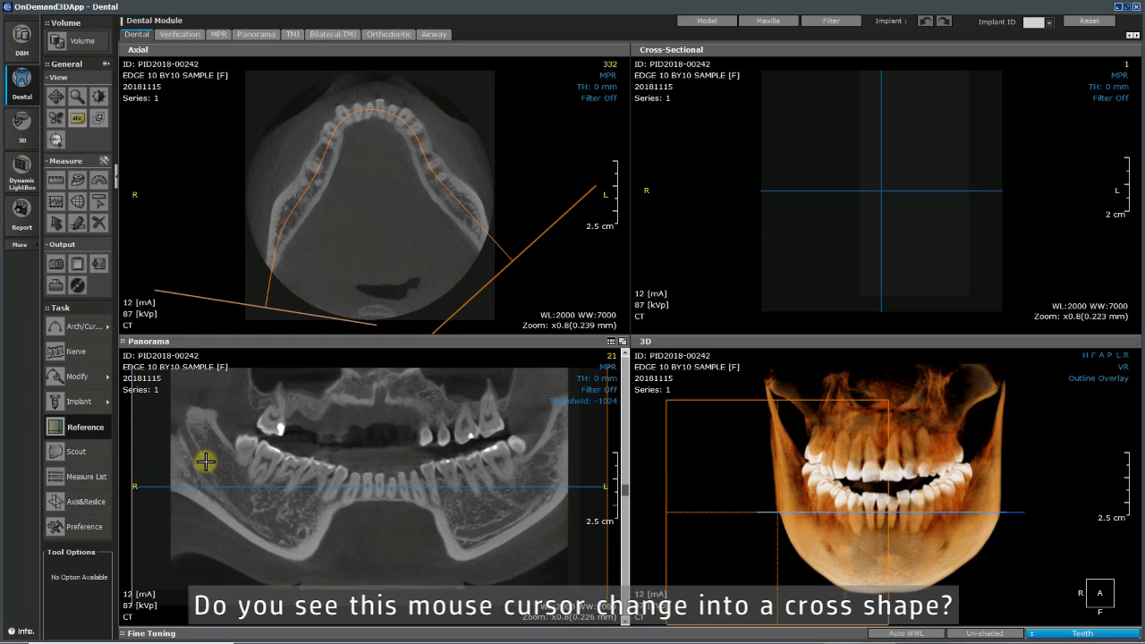
Step: Place the reference point on the patient's lower right premolar area in the Panorama view and tilt the cross-section plane to follow the tooth
{"action": "left_click", "coordinate": [318, 478]}
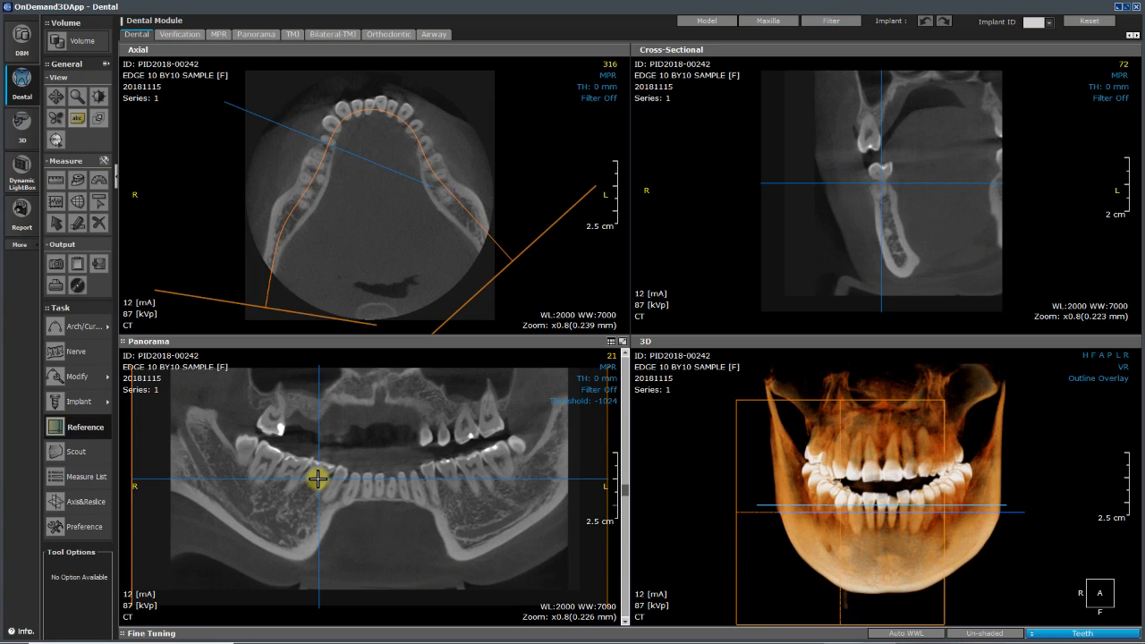
{"action": "left_click", "coordinate": [315, 465]}
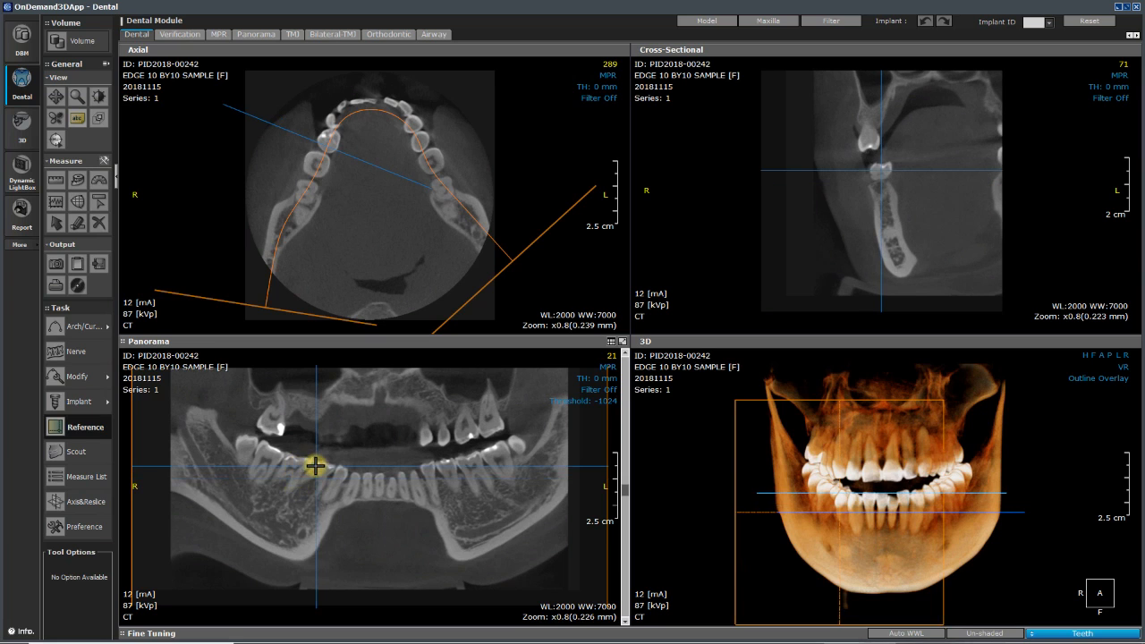
{"action": "left_click_drag", "start_coordinate": [326, 476], "coordinate": [317, 482]}
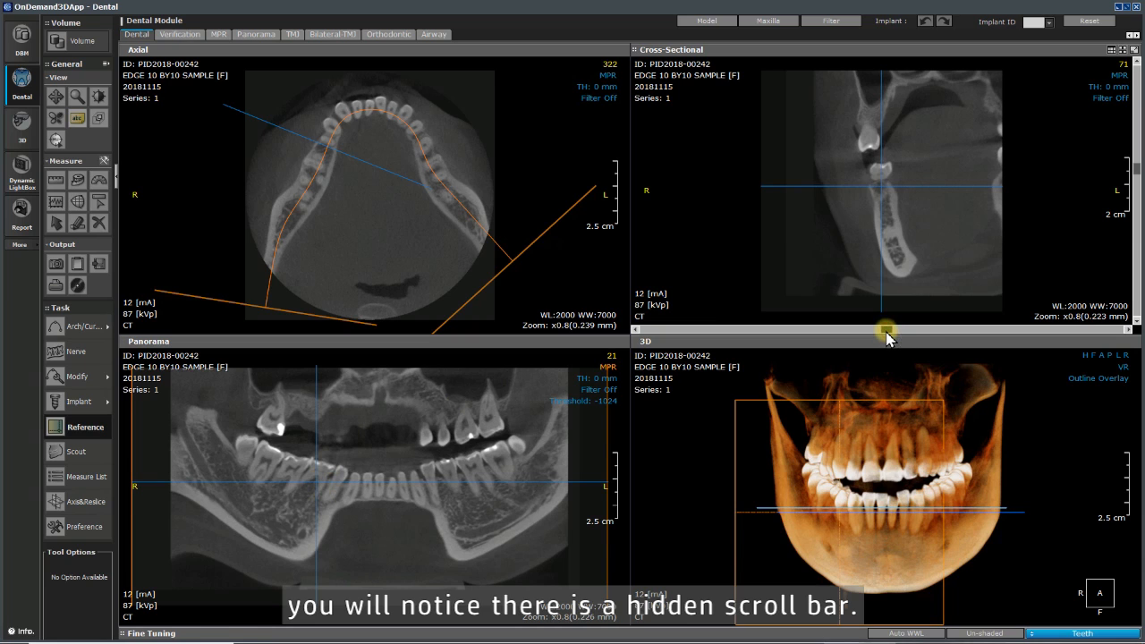
{"action": "mouse_move", "coordinate": [886, 333]}
{"action": "left_mouse_down"}
{"action": "mouse_move", "coordinate": [854, 330]}
{"action": "mouse_move", "coordinate": [933, 328]}
{"action": "mouse_move", "coordinate": [908, 331]}
{"action": "left_mouse_up"}
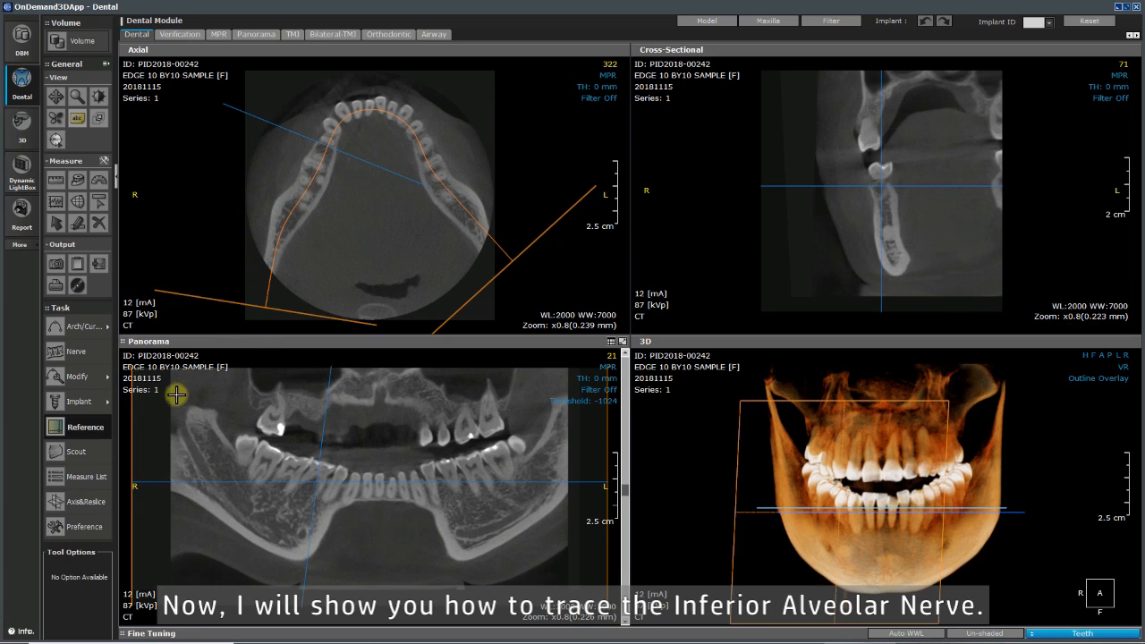
Step: Trace the patient's right inferior alveolar nerve with nine Nerve points along the canal in the Panorama view, using panorama slice 22 from the fourth point on
{"action": "left_click", "coordinate": [93, 351]}
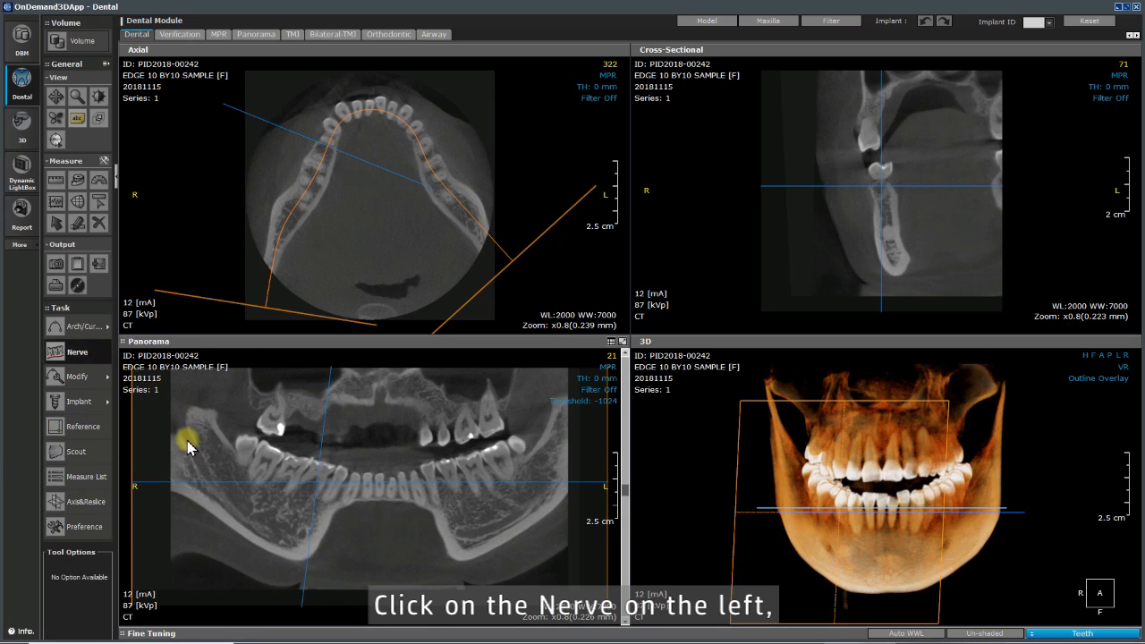
{"action": "left_click", "coordinate": [188, 441]}
{"action": "left_click", "coordinate": [199, 463]}
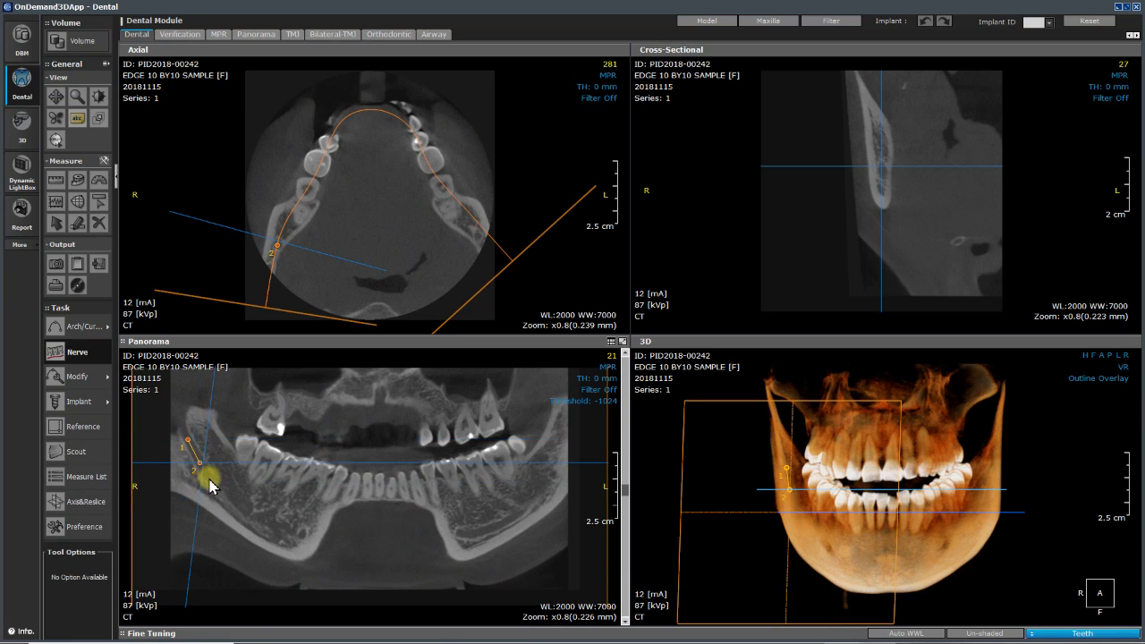
{"action": "left_click", "coordinate": [210, 478]}
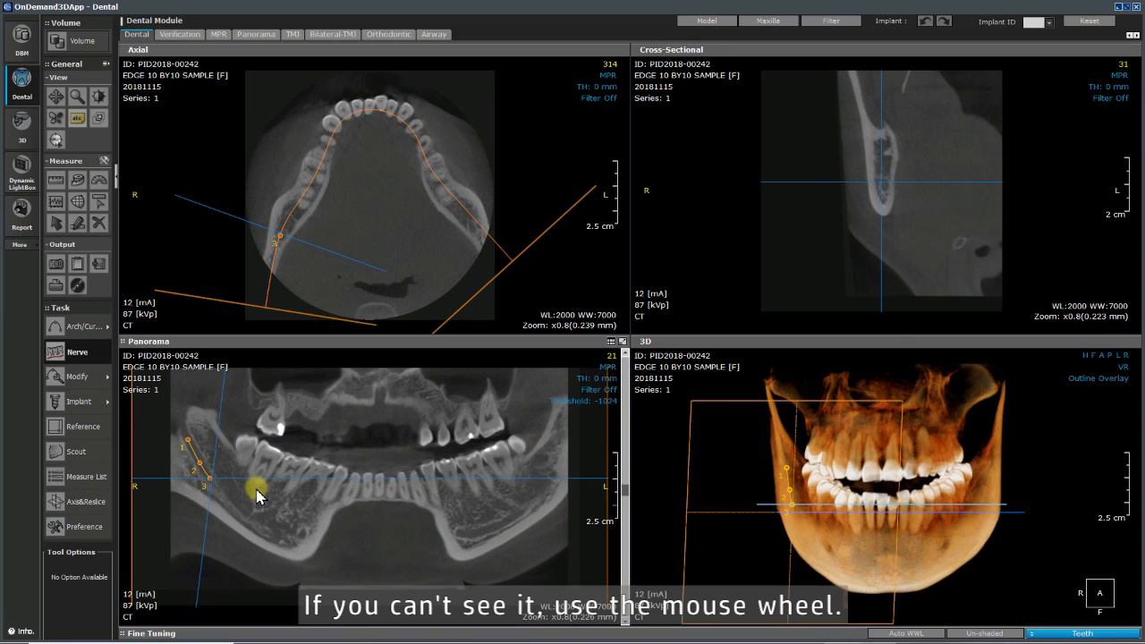
{"action": "scroll", "coordinate": [255, 494], "scroll_direction": "down", "scroll_amount": 1}
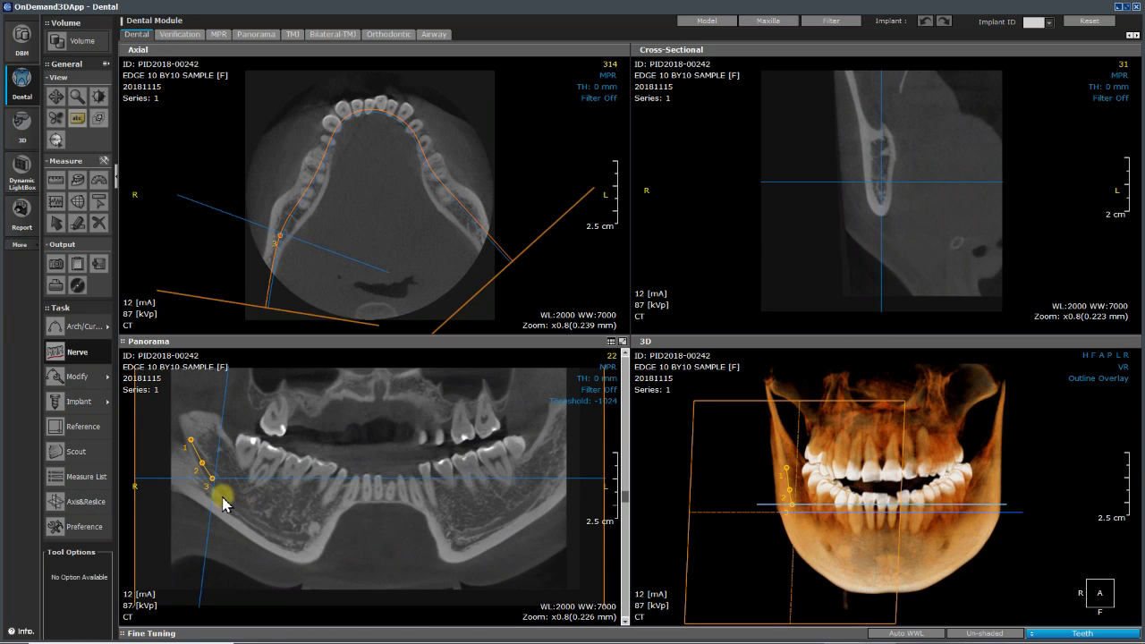
{"action": "left_click", "coordinate": [223, 496]}
{"action": "left_click", "coordinate": [239, 512]}
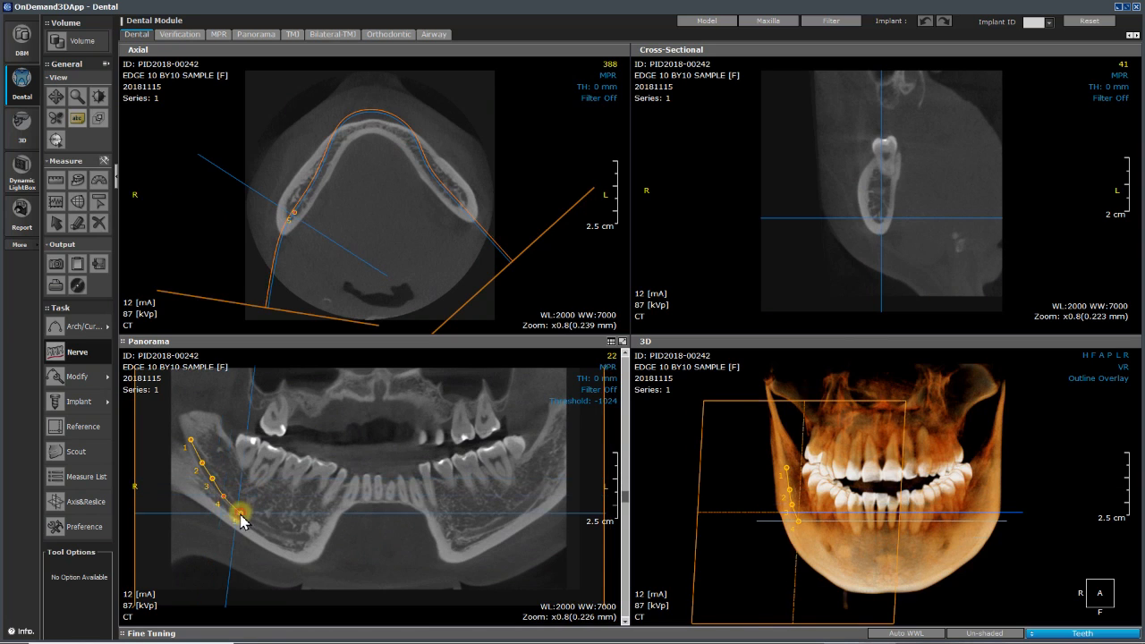
{"action": "left_click", "coordinate": [257, 523]}
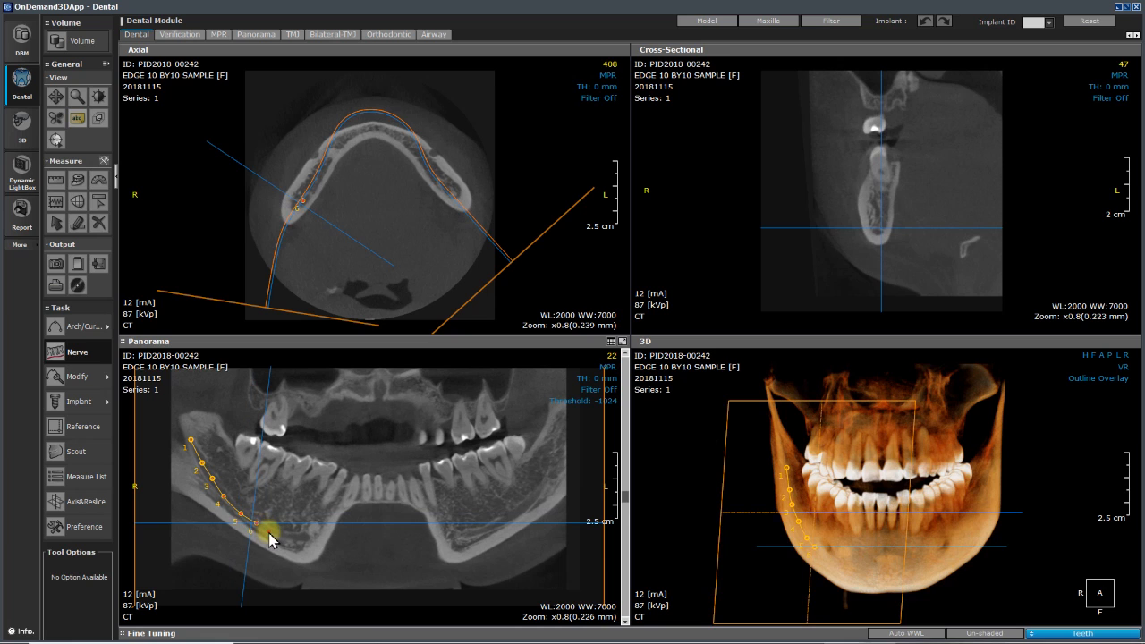
{"action": "left_click", "coordinate": [270, 534]}
{"action": "left_click", "coordinate": [285, 535]}
{"action": "left_click", "coordinate": [303, 538]}
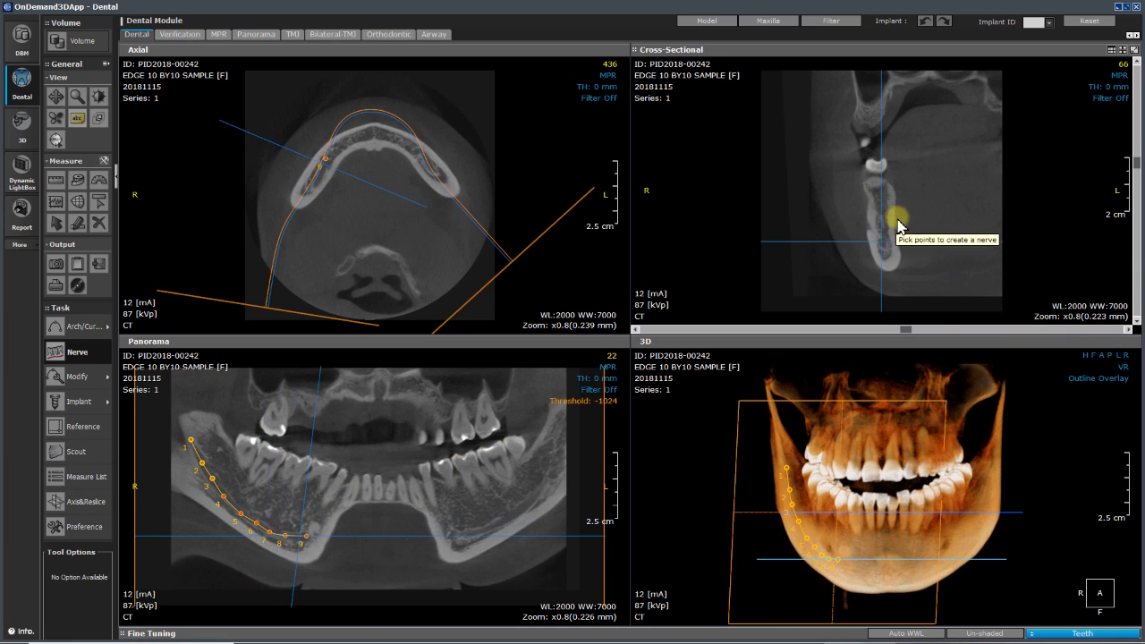
Step: Finish the nerve trace in the Cross-Sectional view, ending at the mental foramen on slice 68, and rotate the 3D model to show it
{"action": "scroll", "coordinate": [887, 246], "scroll_direction": "down", "scroll_amount": 1}
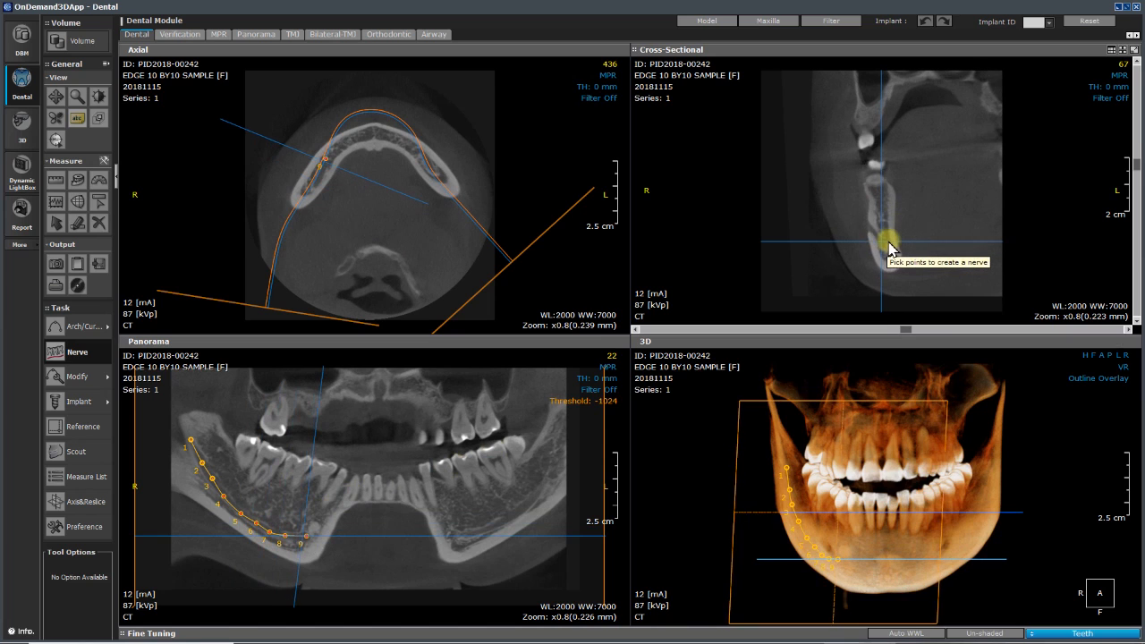
{"action": "scroll", "coordinate": [889, 242], "scroll_direction": "up", "scroll_amount": 1}
{"action": "left_click", "coordinate": [881, 247]}
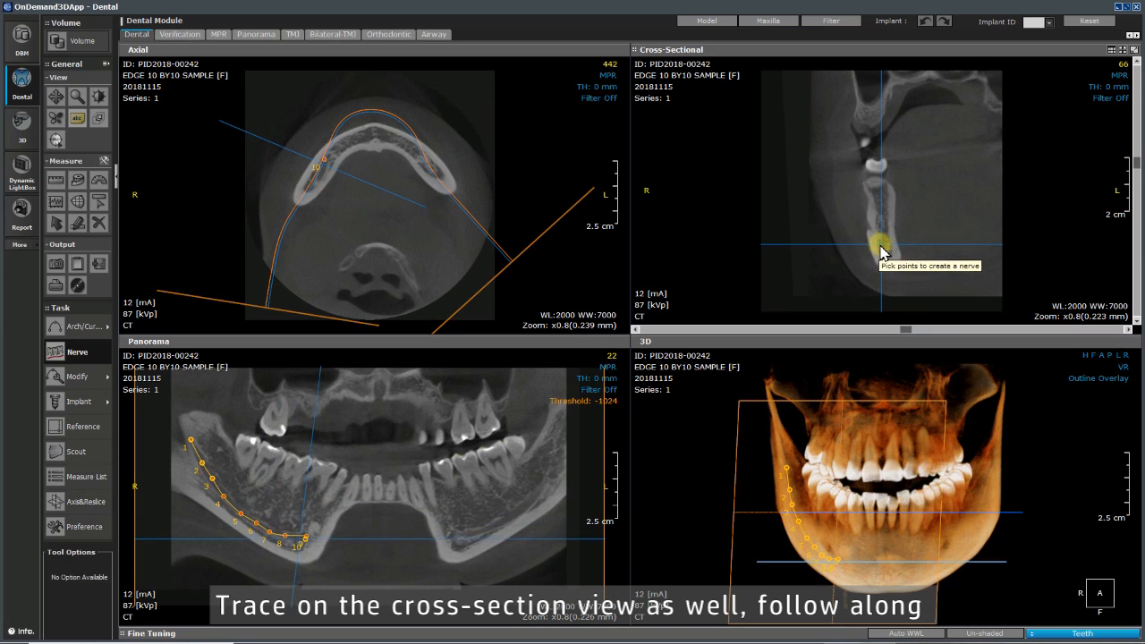
{"action": "scroll", "coordinate": [881, 247], "scroll_direction": "down", "scroll_amount": 2}
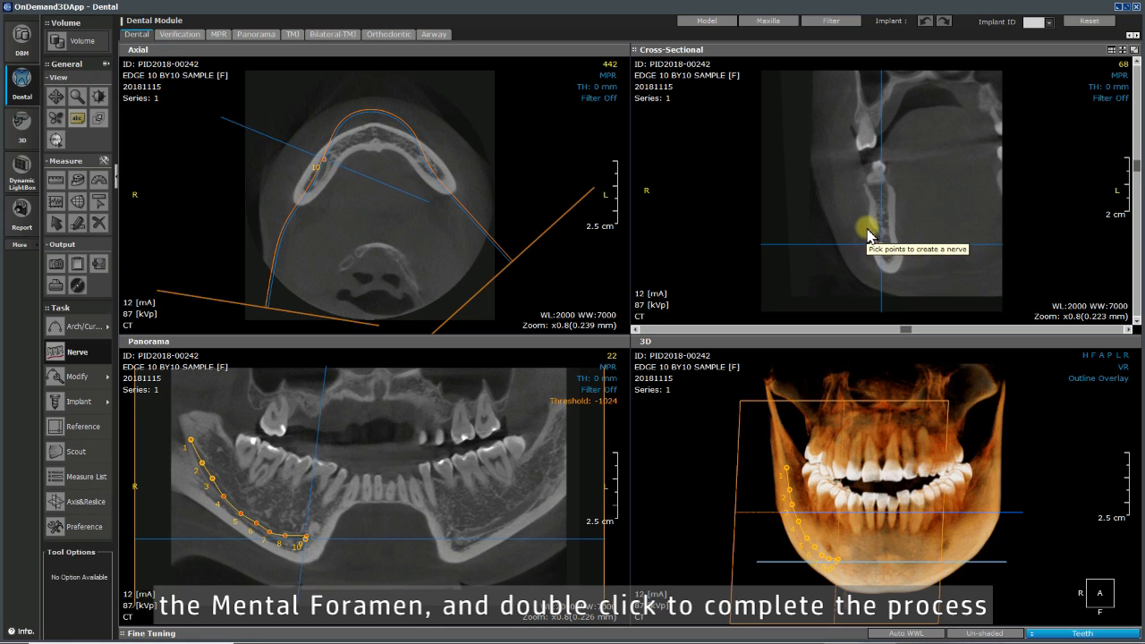
{"action": "double_click", "coordinate": [868, 232]}
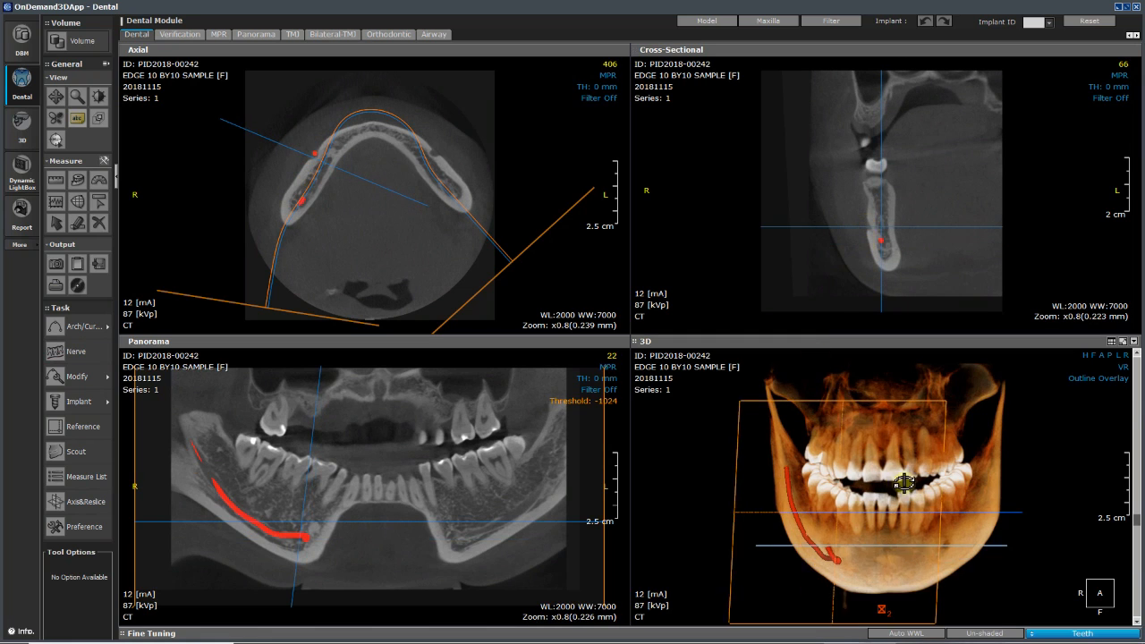
{"action": "left_click_drag", "start_coordinate": [904, 483], "coordinate": [991, 480]}
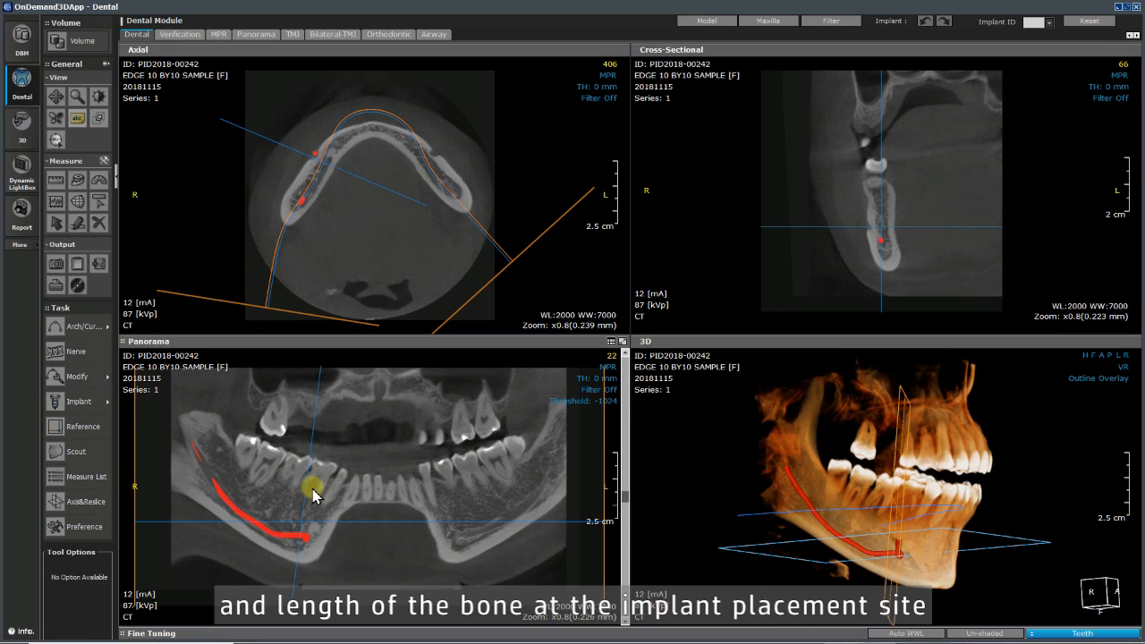
Step: Use Reference to locate the lower right implant site in the Panorama view, tilt the cross-section further, and bring it to slice 69
{"action": "left_click", "coordinate": [91, 350]}
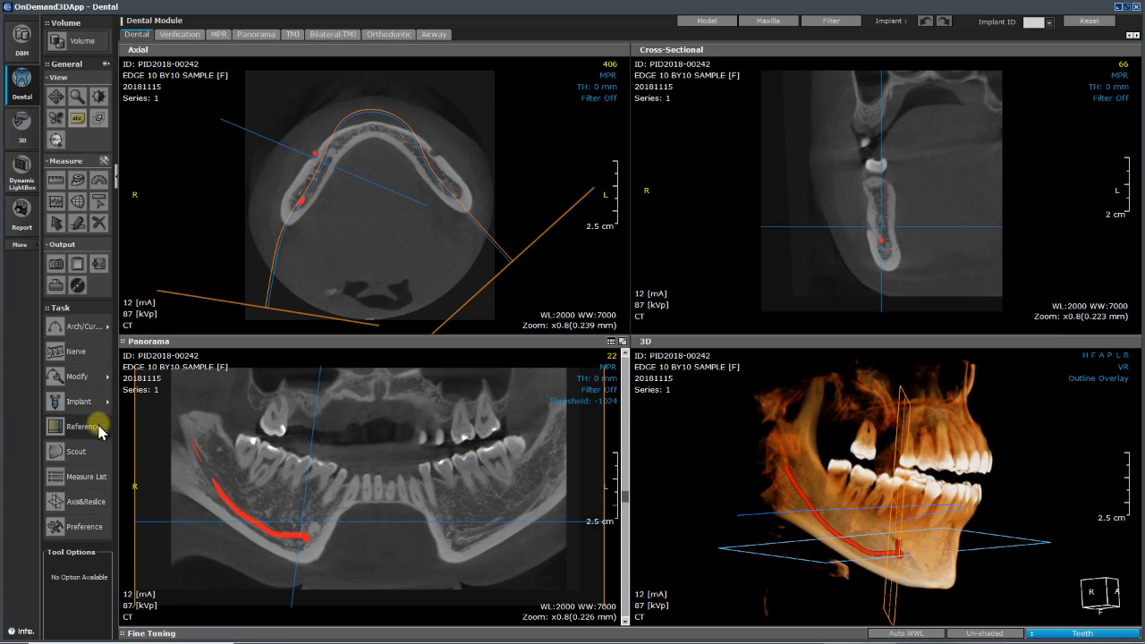
{"action": "left_click", "coordinate": [101, 435]}
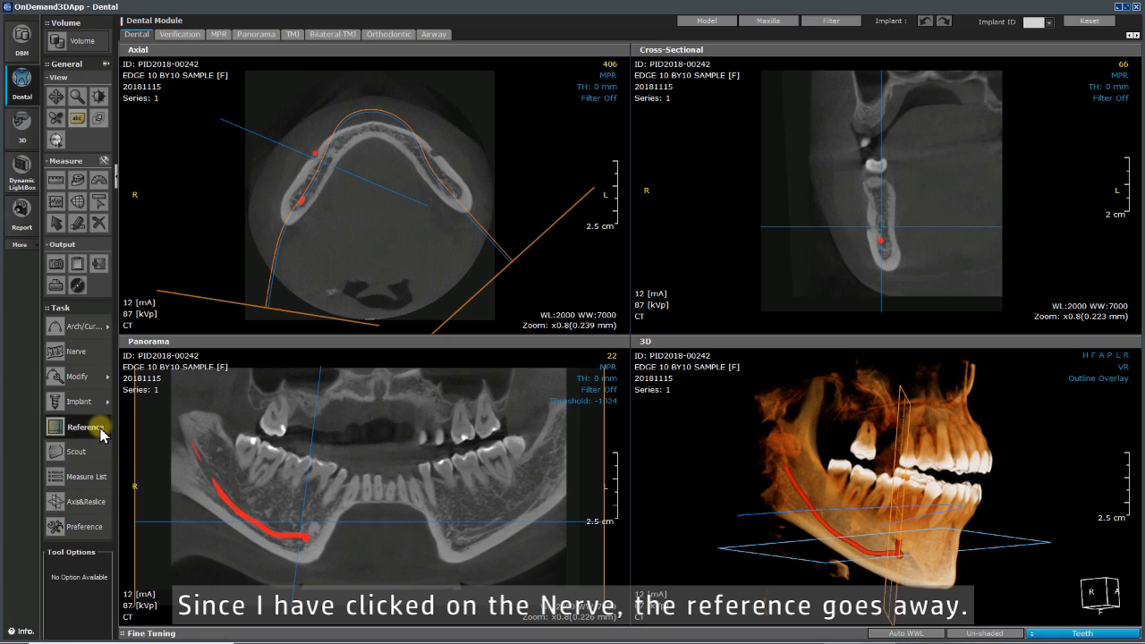
{"action": "left_click", "coordinate": [318, 475]}
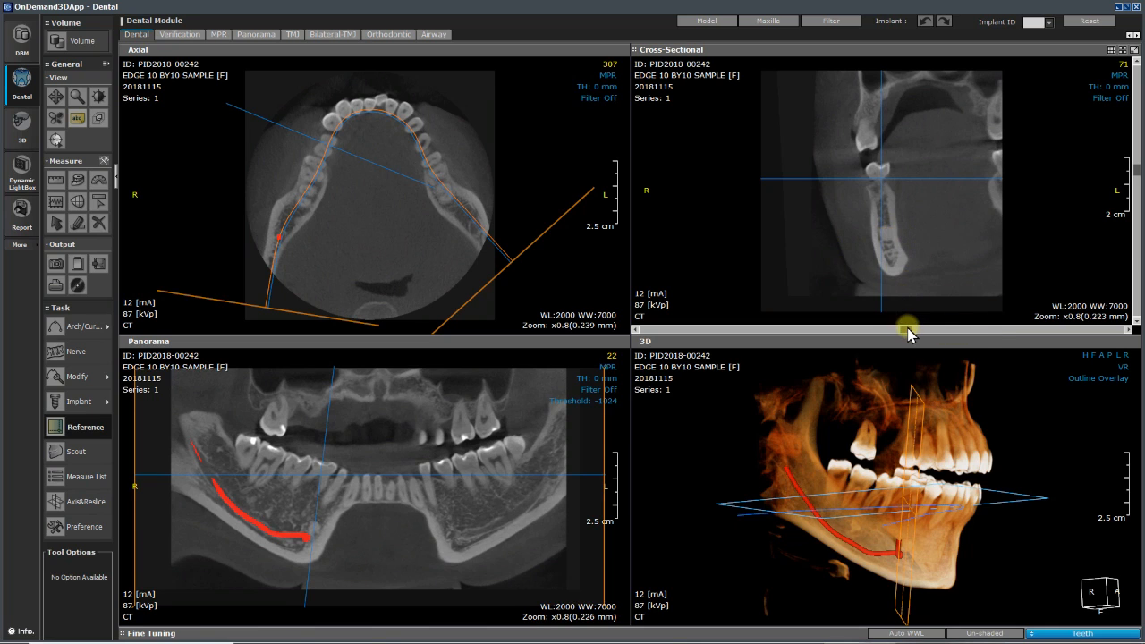
{"action": "left_click_drag", "start_coordinate": [905, 332], "coordinate": [939, 332]}
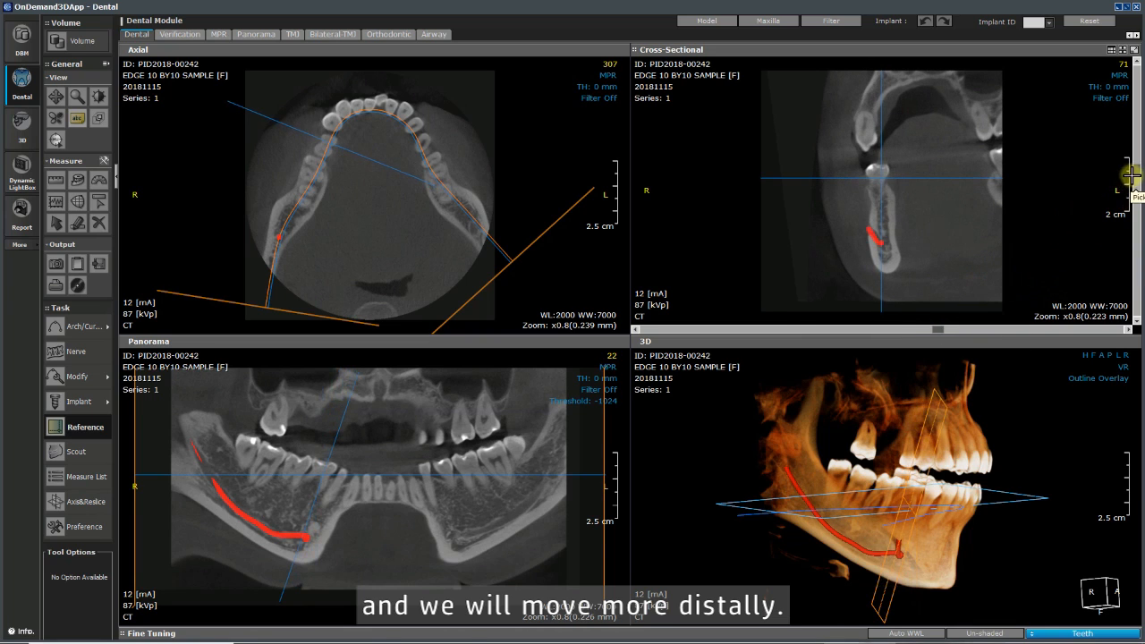
{"action": "left_click_drag", "start_coordinate": [1136, 171], "coordinate": [1135, 169]}
{"action": "scroll", "coordinate": [1136, 173], "scroll_direction": "down", "scroll_amount": 1}
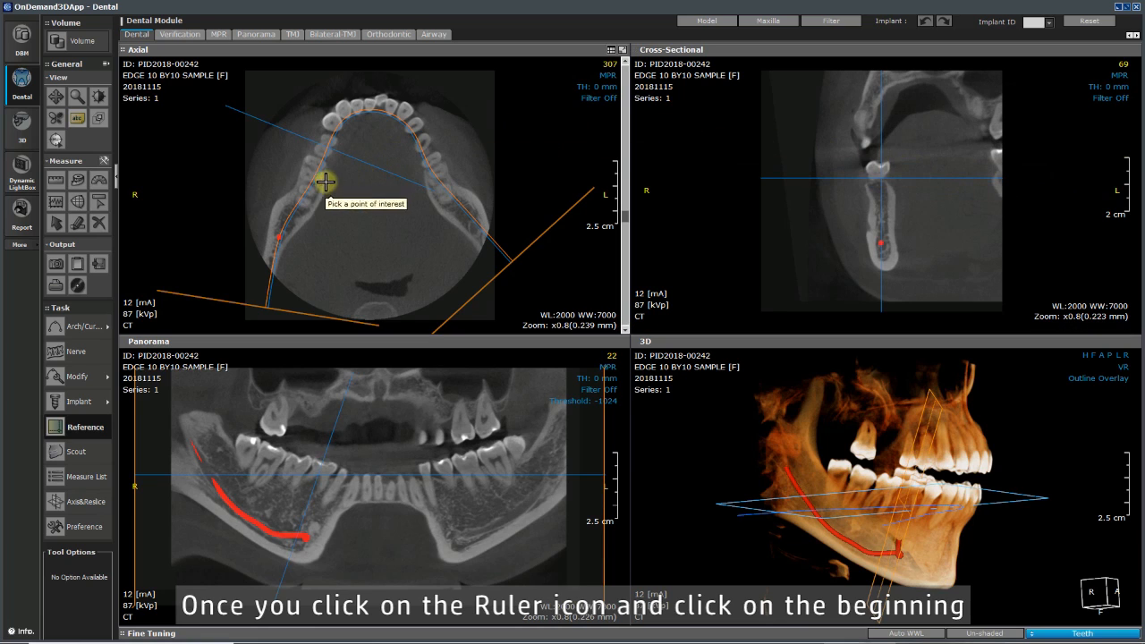
Step: Measure the ridge width and the bone height from the crest down to the nerve in the Cross-Sectional view with the Ruler
{"action": "left_click", "coordinate": [55, 181]}
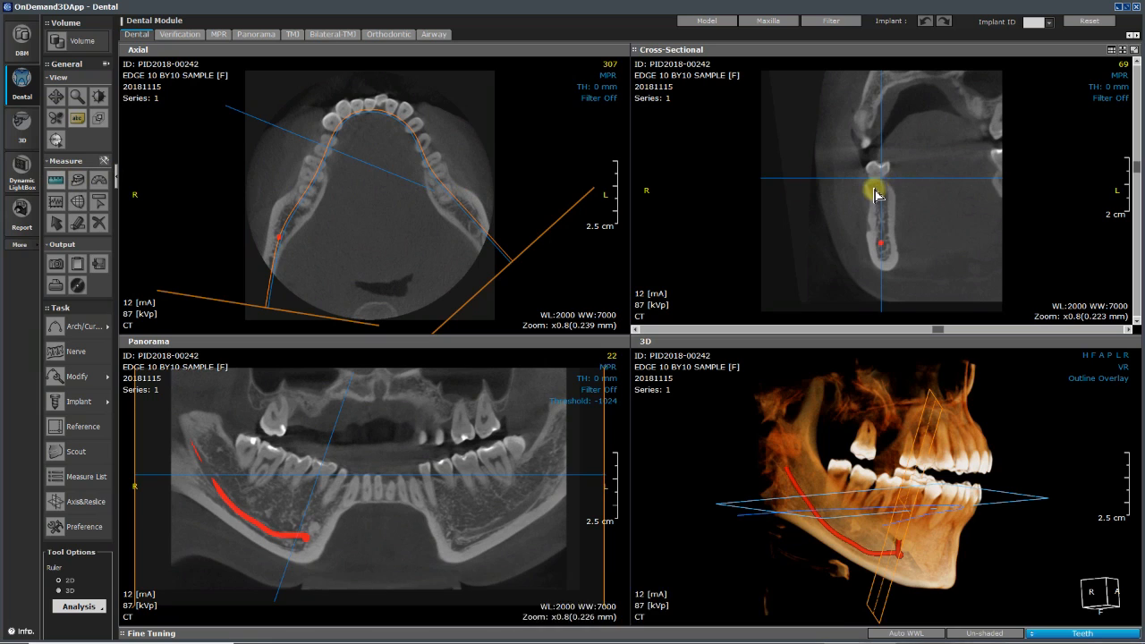
{"action": "left_click_drag", "start_coordinate": [883, 191], "coordinate": [947, 149]}
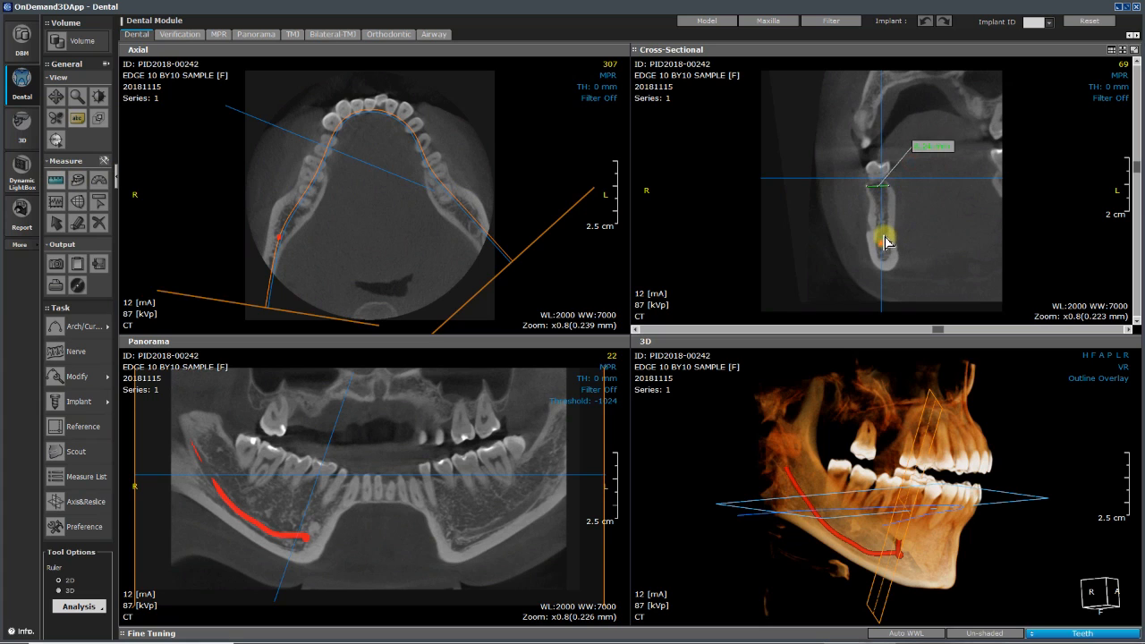
{"action": "left_click_drag", "start_coordinate": [881, 241], "coordinate": [914, 204]}
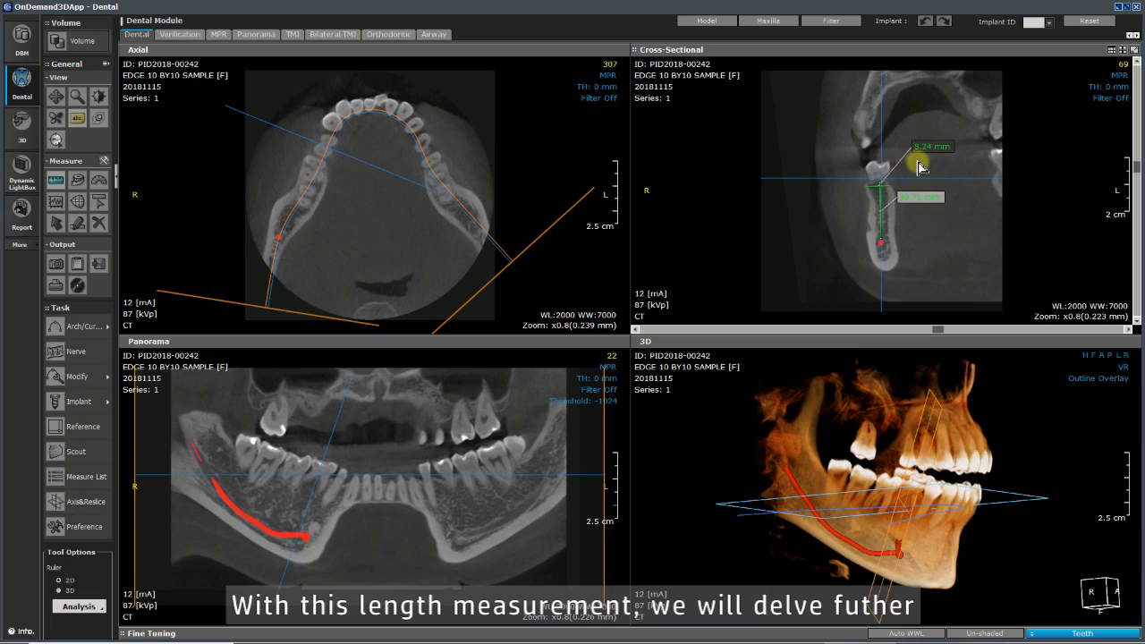